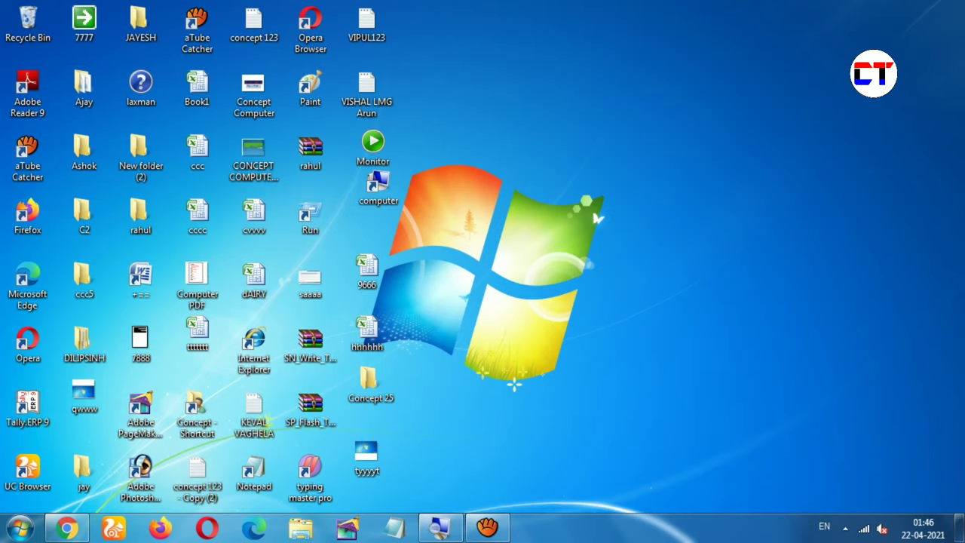
# Open Device Manager from a search for "device", check its device categories for a sound controller, and close it.
pyautogui.moveTo(881, 539)
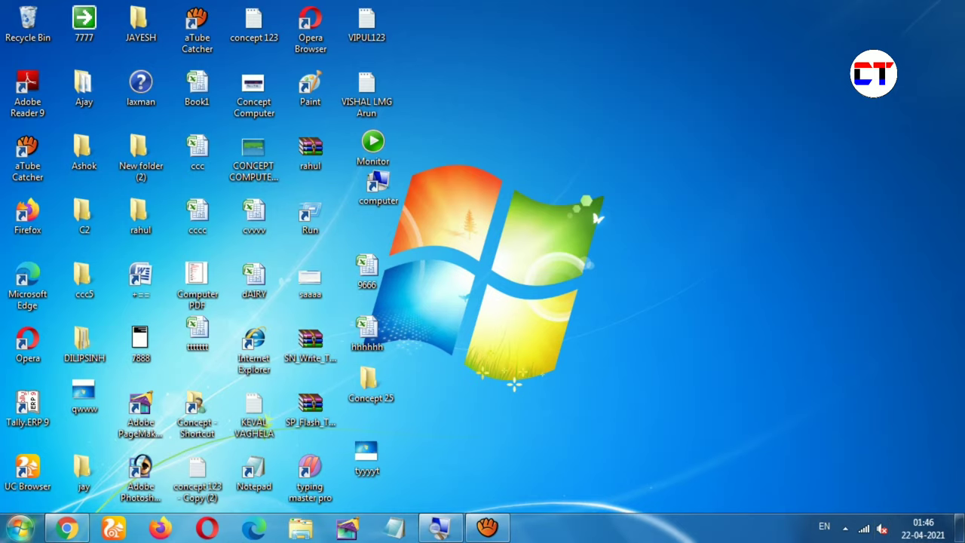
pyautogui.click(20, 528)
pyautogui.write('de')
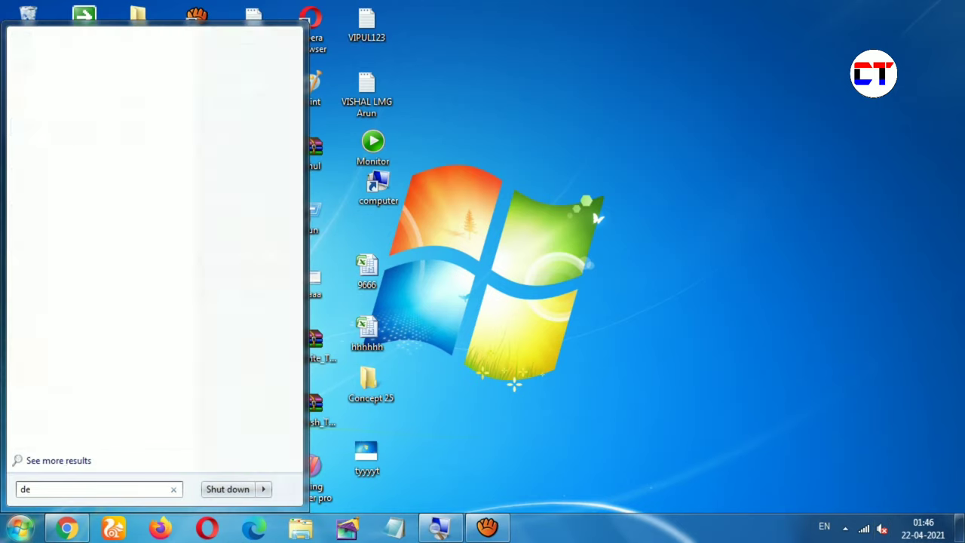
pyautogui.write('vice')
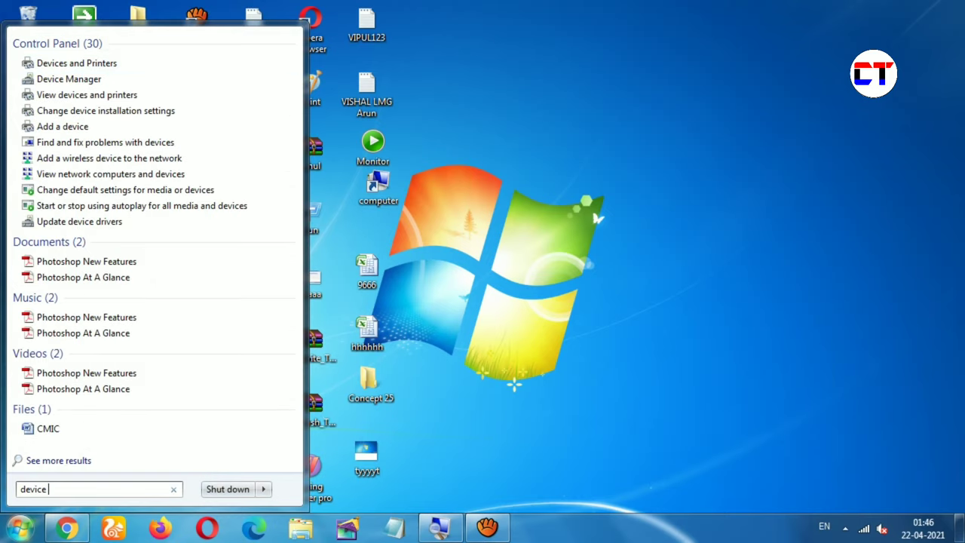
pyautogui.press('Down')
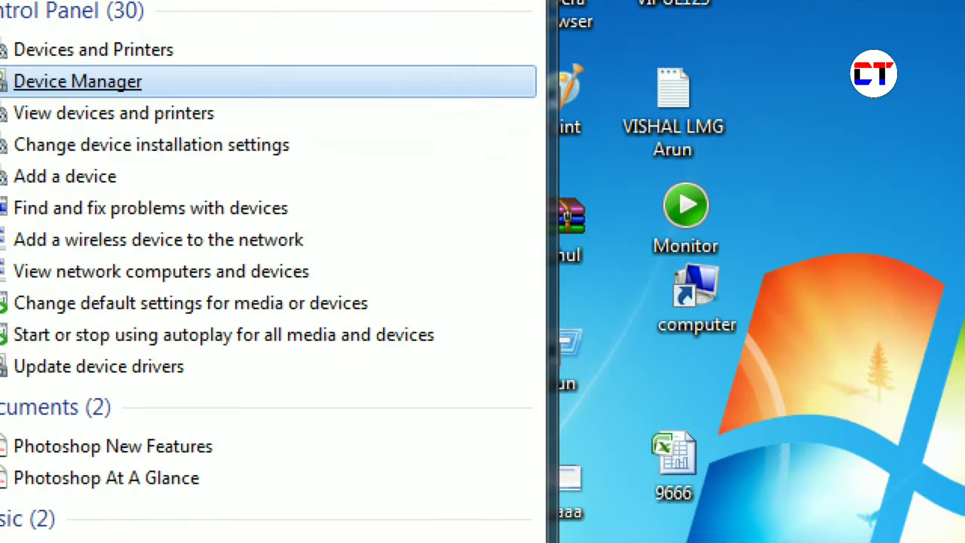
pyautogui.press('Return')
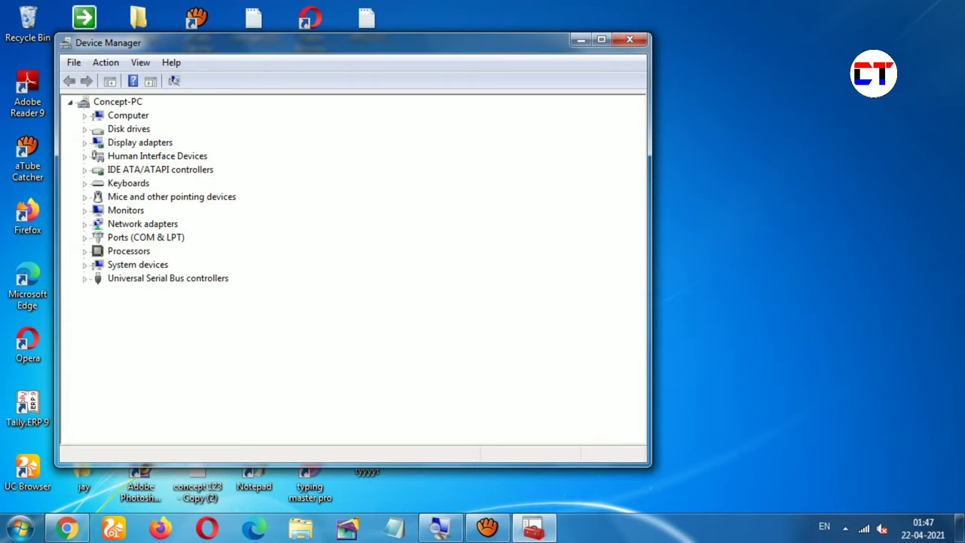
pyautogui.click(630, 39)
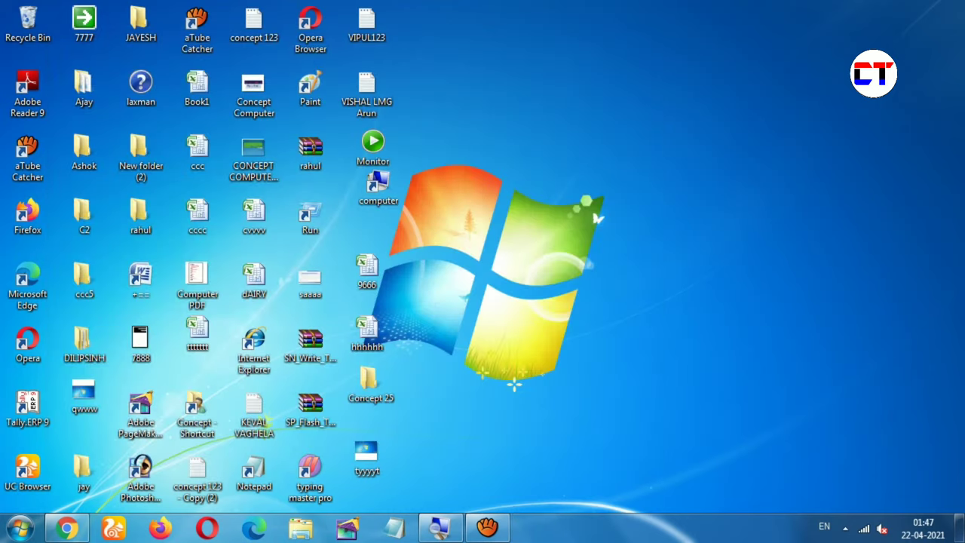
# Check the playback and recording devices in Control Panel's Sound settings, then close both windows and refresh the desktop.
pyautogui.click(20, 528)
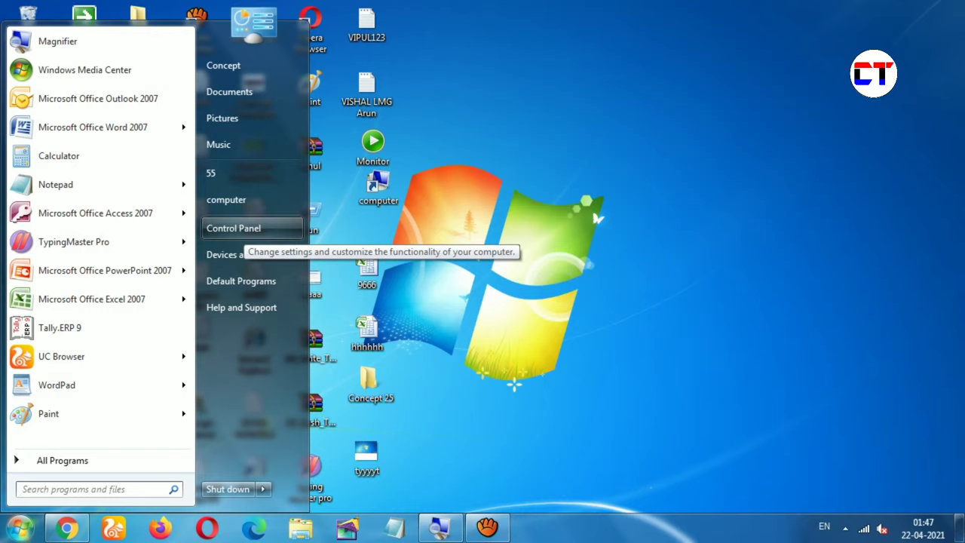
pyautogui.click(241, 228)
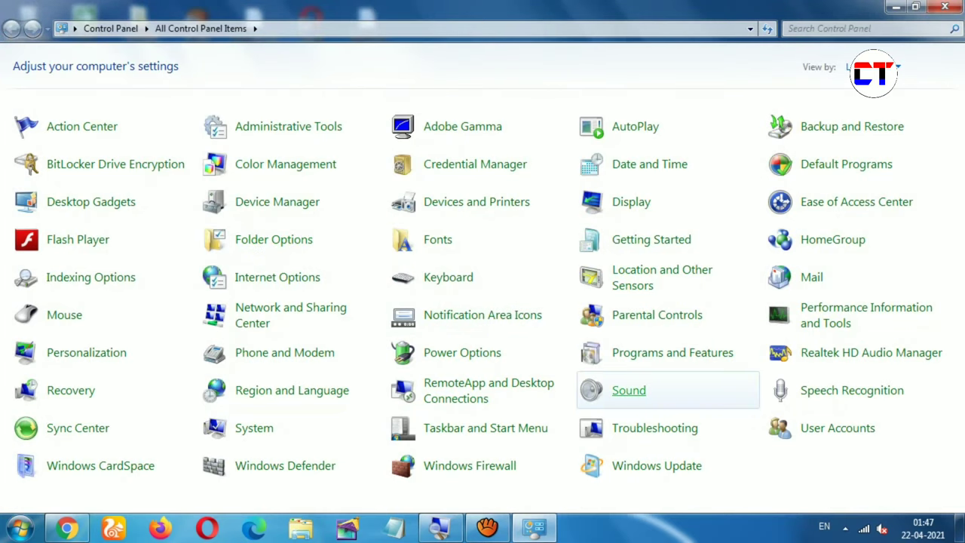
pyautogui.click(629, 390)
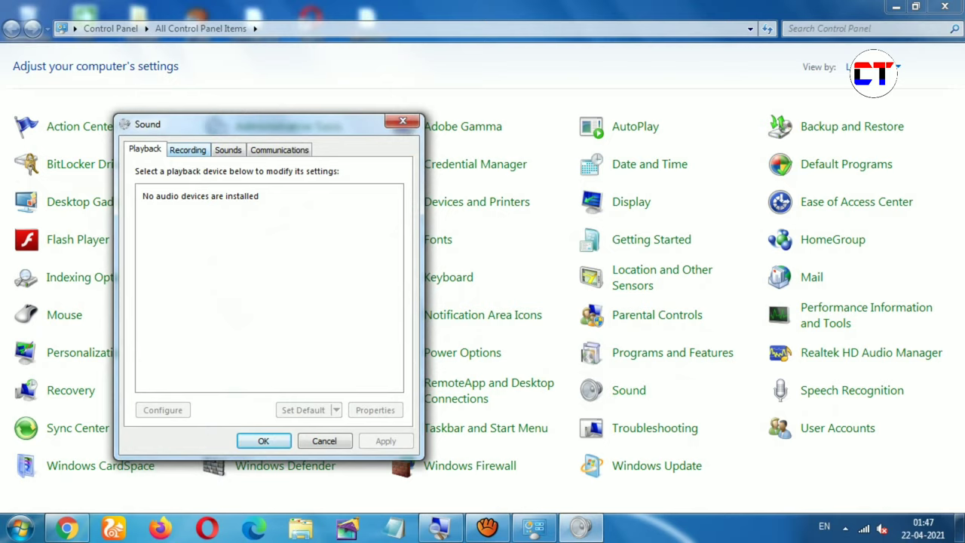
pyautogui.click(188, 149)
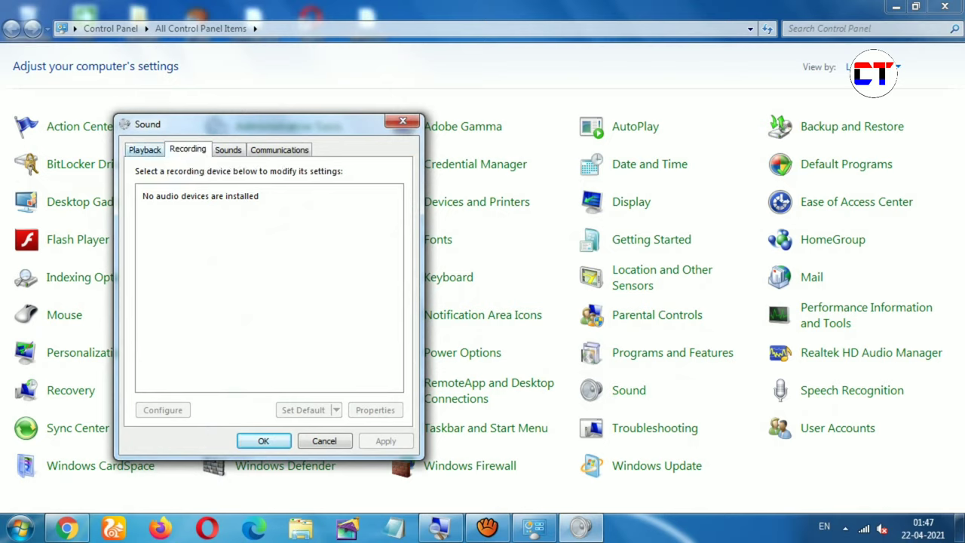
pyautogui.click(145, 149)
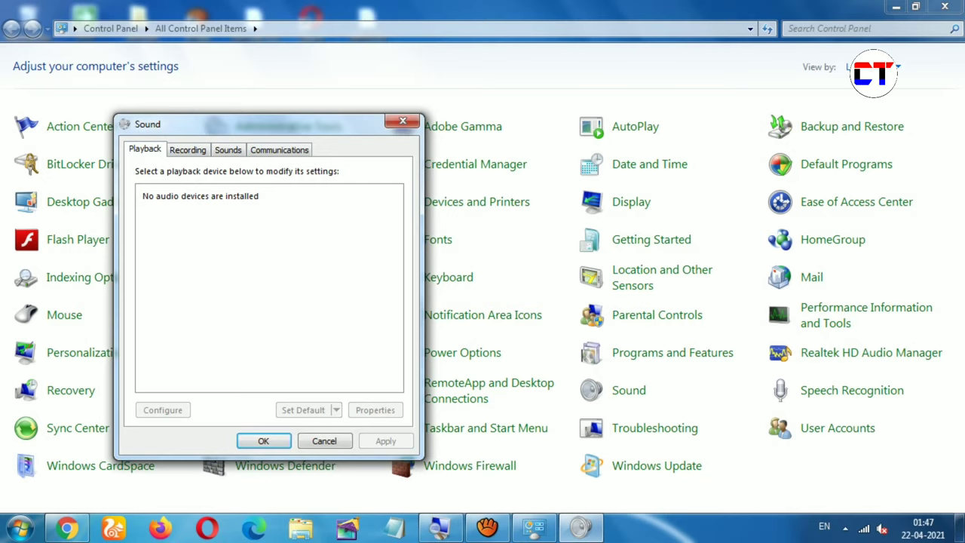
pyautogui.click(188, 150)
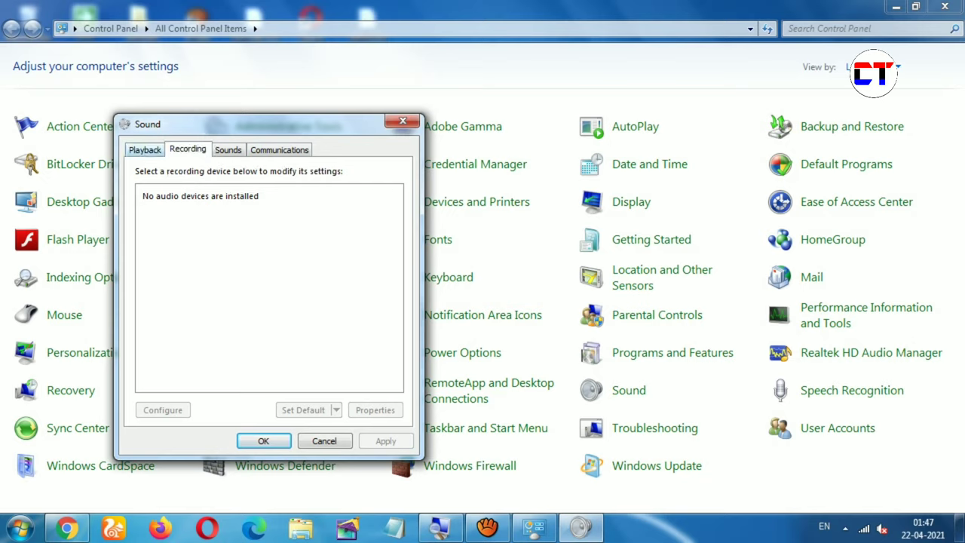
pyautogui.hotkey('ctrl', 'shift', 'Tab')
pyautogui.hotkey('ctrl', 'Tab')
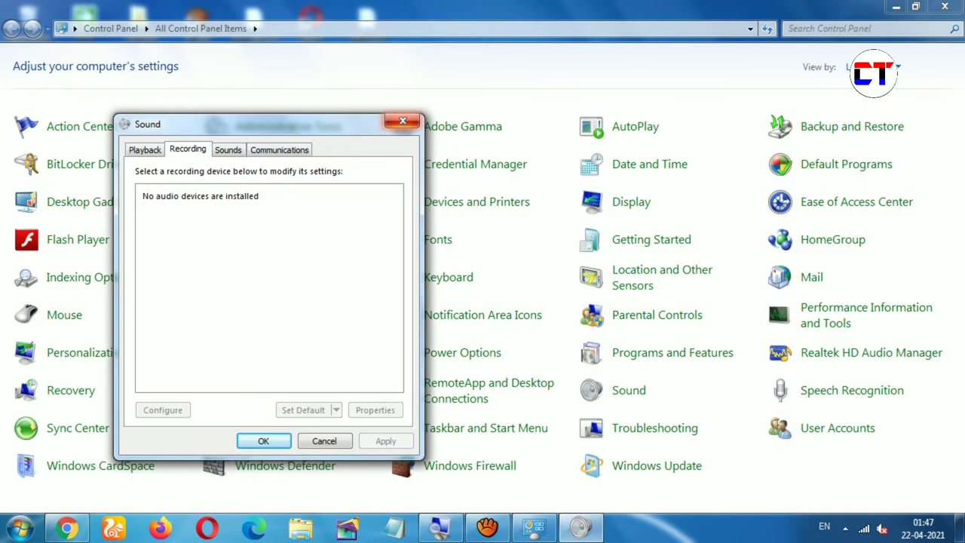
pyautogui.click(402, 121)
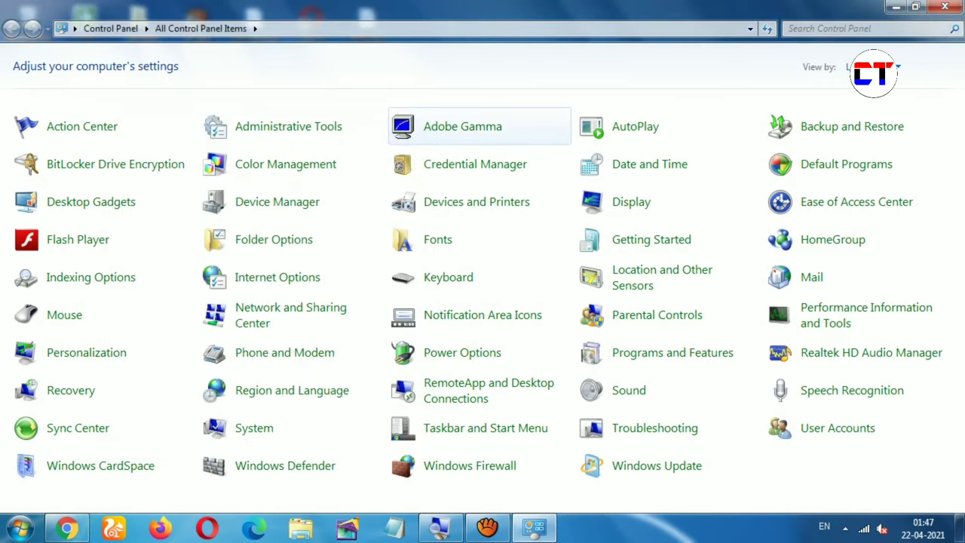
pyautogui.click(944, 7)
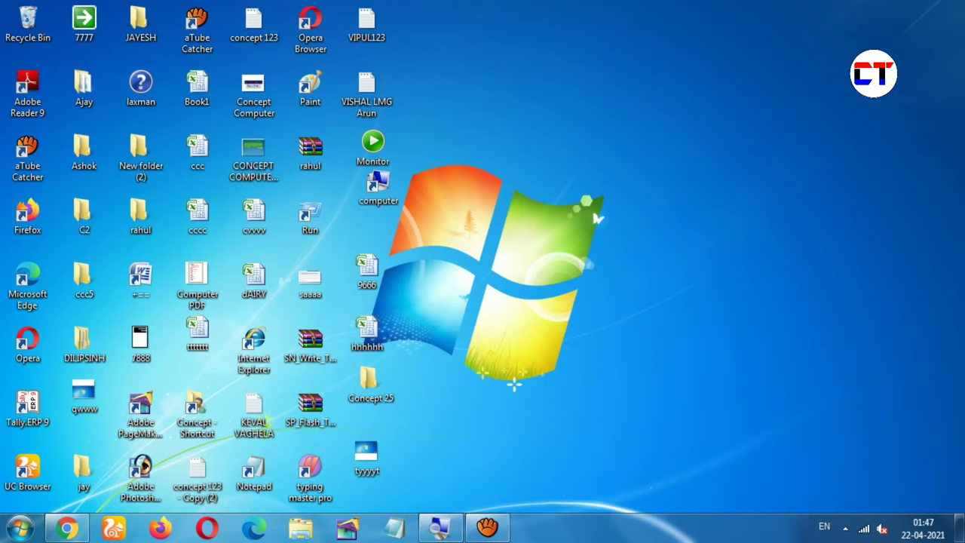
pyautogui.rightClick(567, 83)
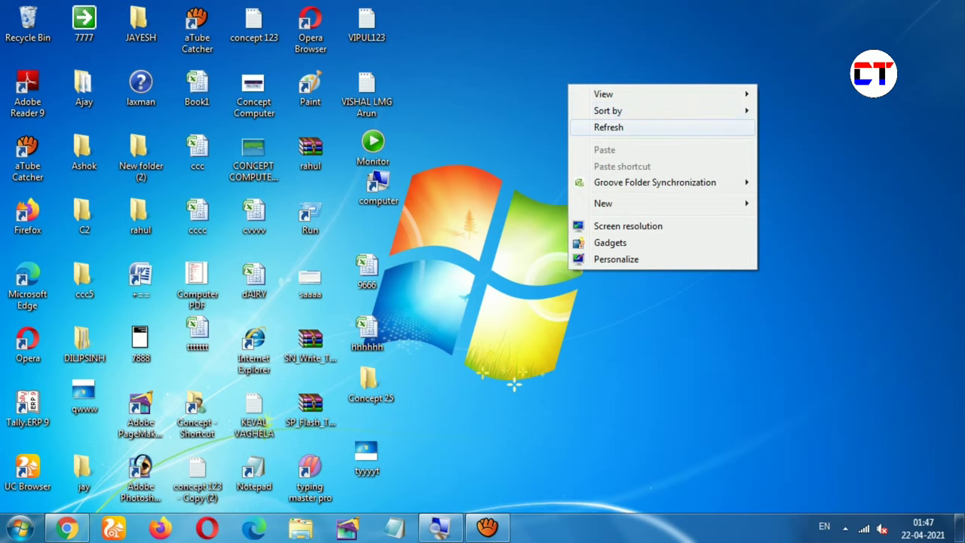
pyautogui.click(603, 126)
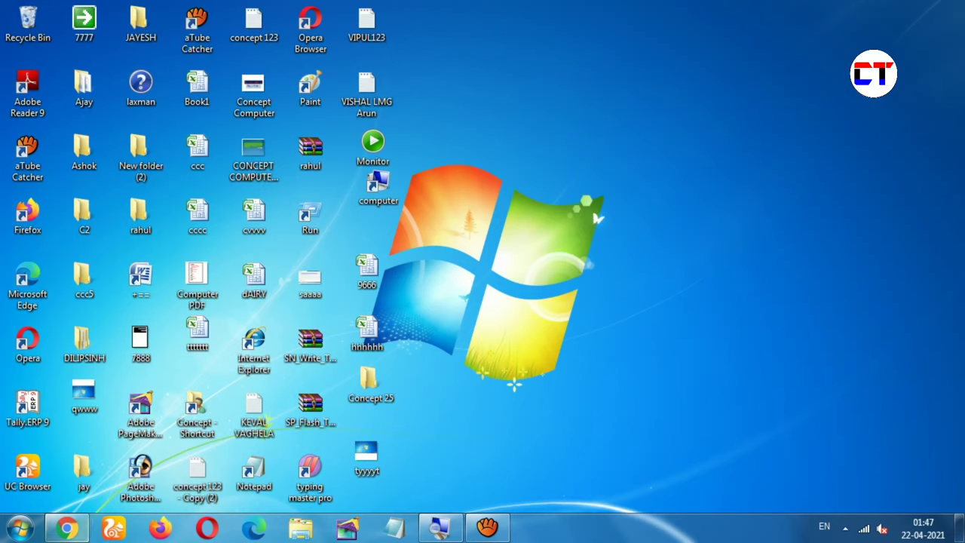
# In Chrome, search Google for "audio sound driver download" and open Lenovo's Realtek High Definition Audio Driver for Windows 7 result.
pyautogui.click(66, 528)
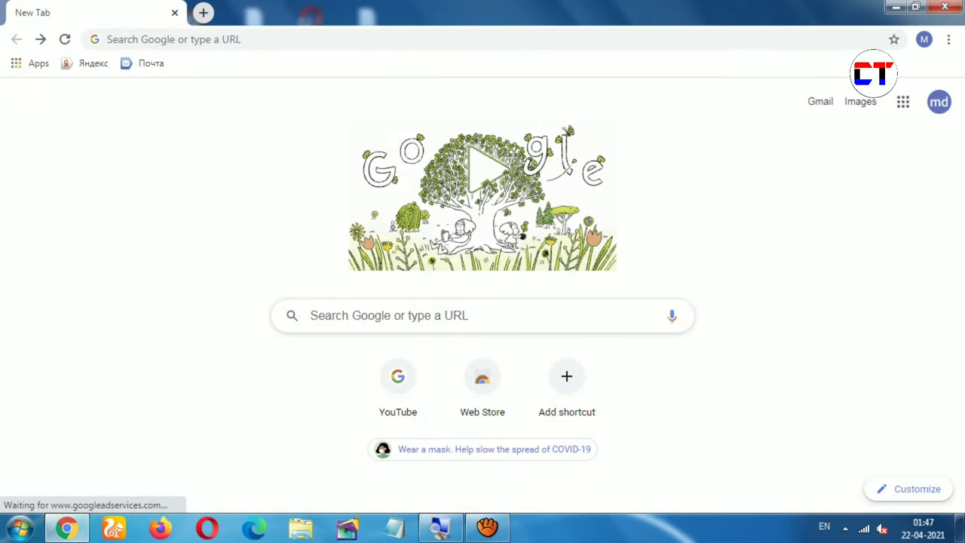
pyautogui.click(483, 315)
pyautogui.write('audio sound driver download')
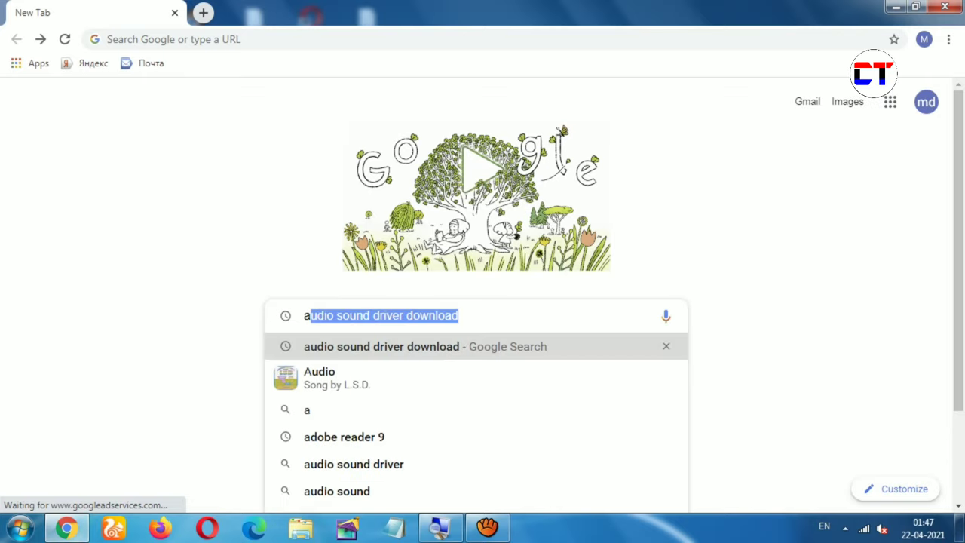
pyautogui.press('Right')
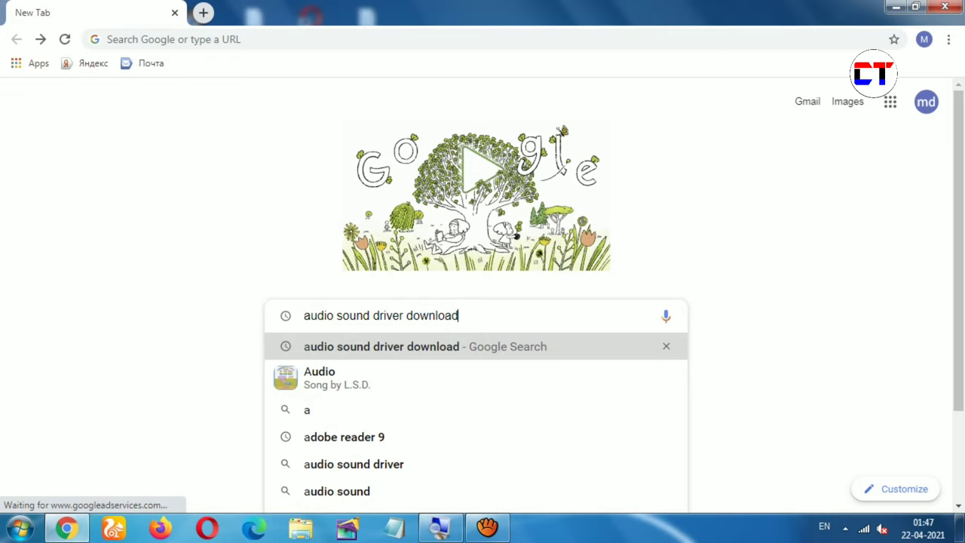
pyautogui.press('Return')
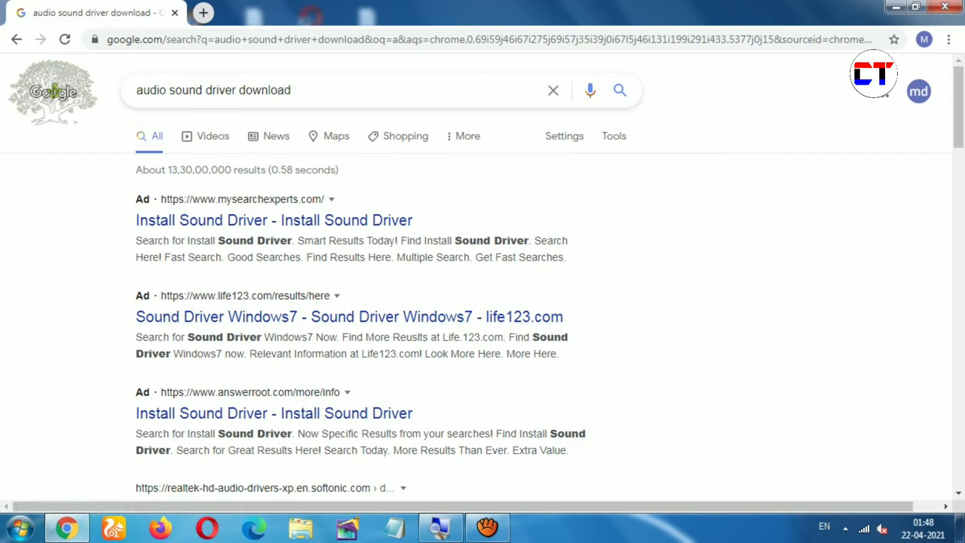
pyautogui.scroll(-4, 482, 275)
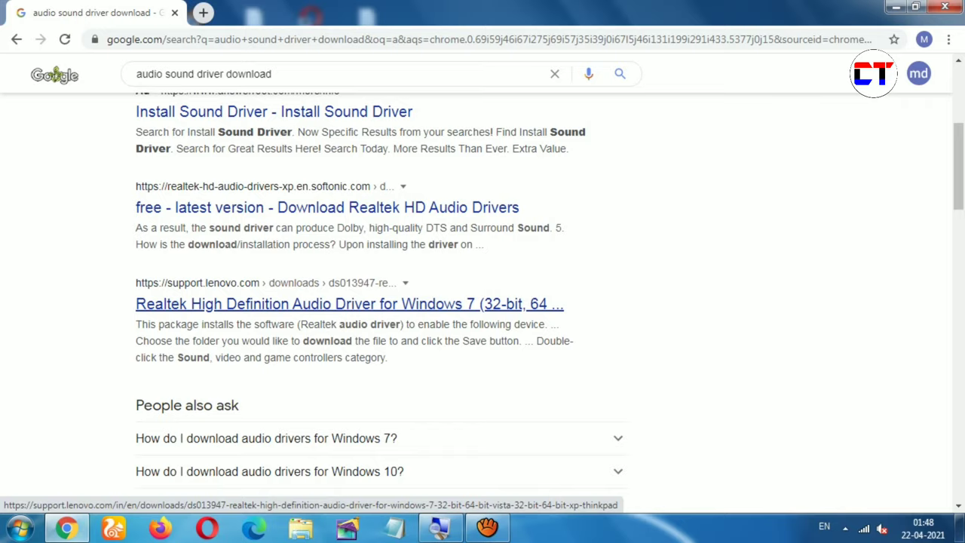
pyautogui.click(349, 303)
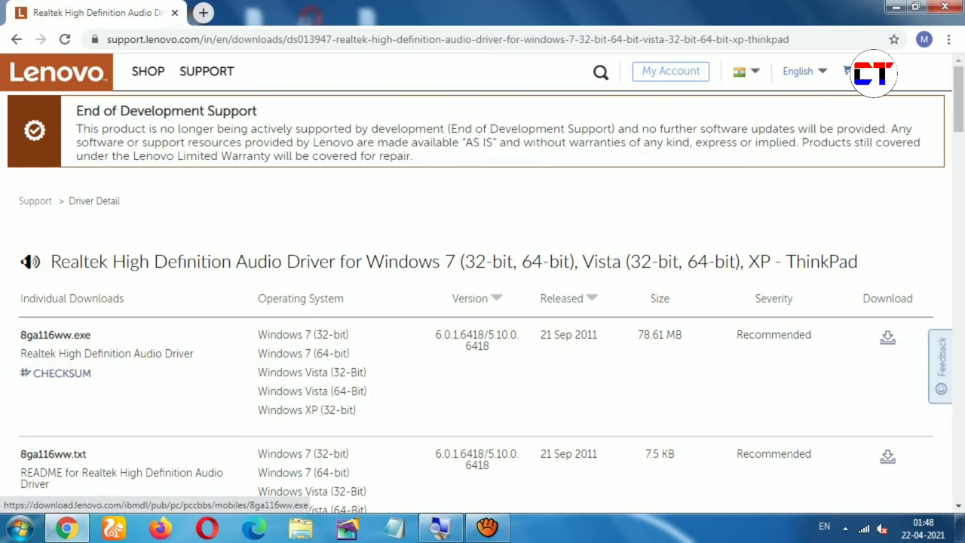
# Download the Realtek driver installer 8ga116ww.exe and show the downloaded file in its folder.
pyautogui.click(887, 337)
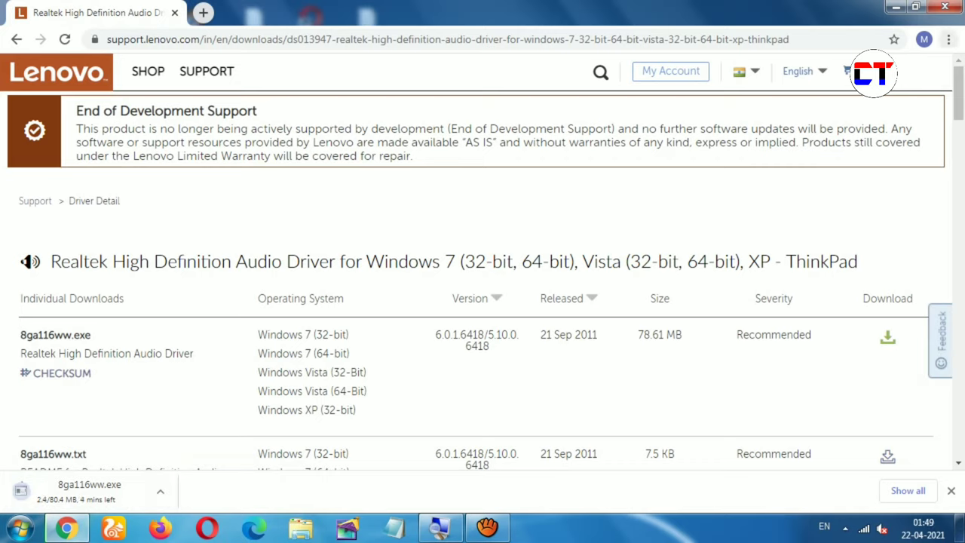
pyautogui.click(948, 40)
pyautogui.click(812, 140)
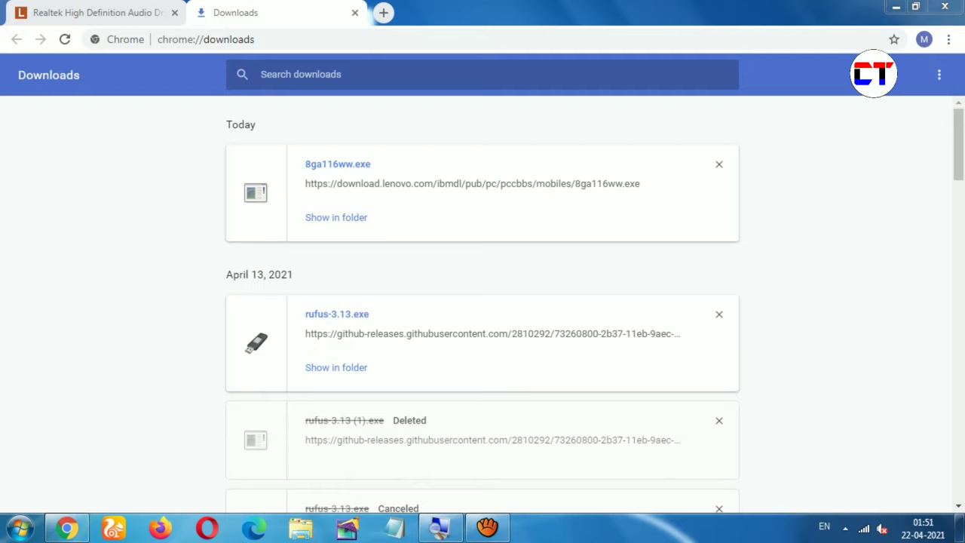
pyautogui.click(336, 217)
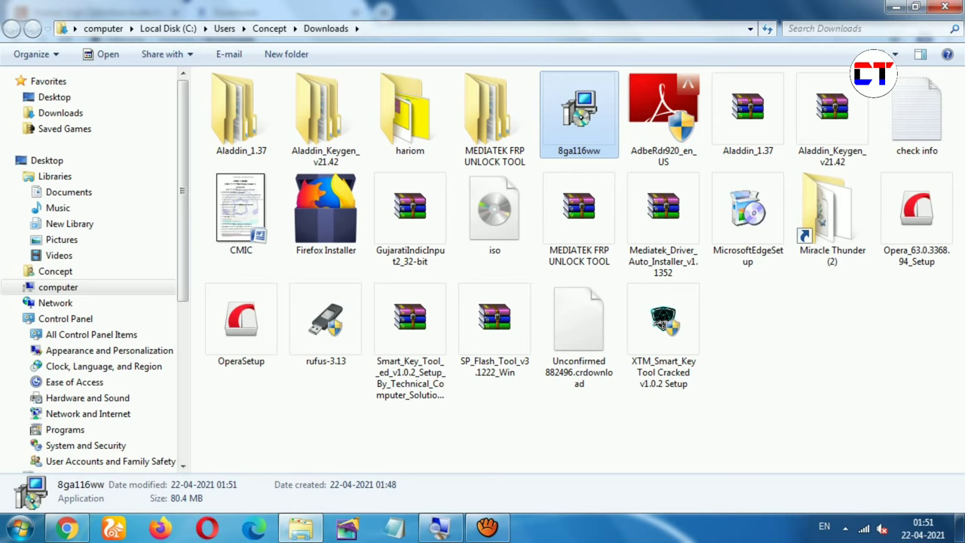
# Run the 8ga116ww installer as administrator and minimize the folder and browser windows behind the setup wizard.
pyautogui.rightClick(575, 114)
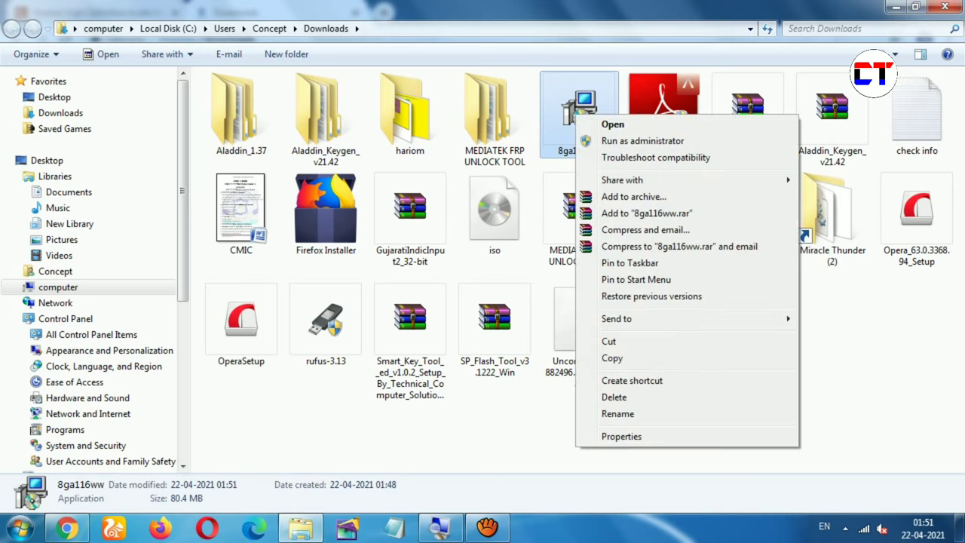
pyautogui.click(642, 141)
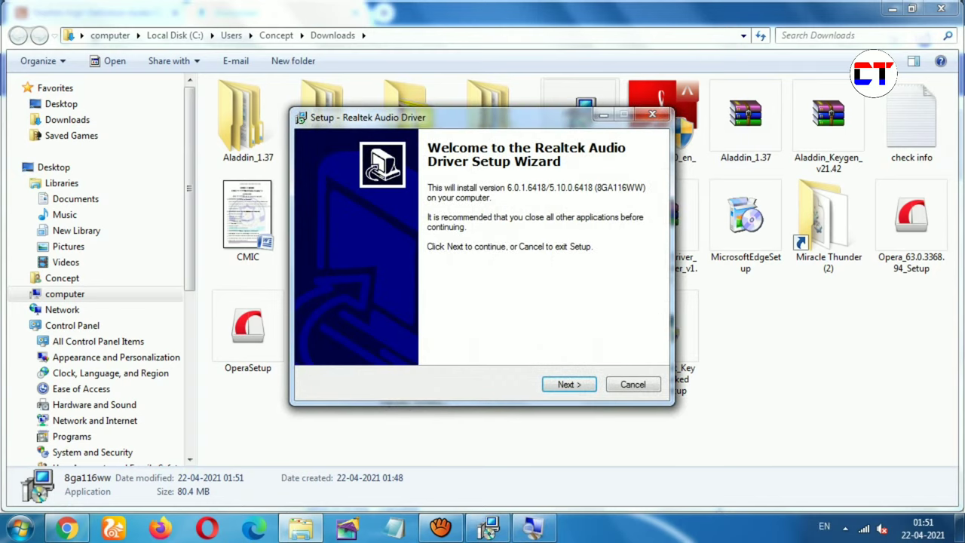
pyautogui.click(891, 8)
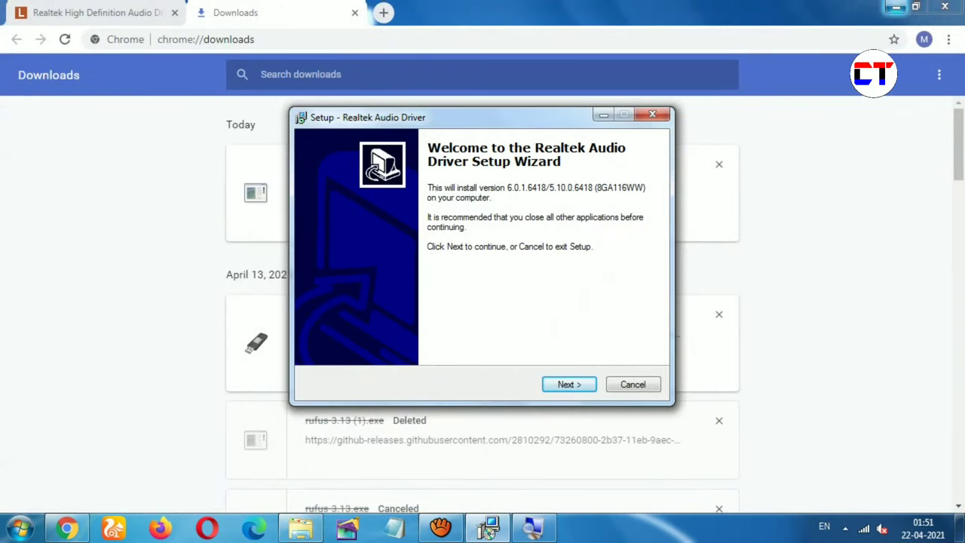
pyautogui.click(895, 7)
pyautogui.moveTo(362, 117); pyautogui.dragTo(487, 83)
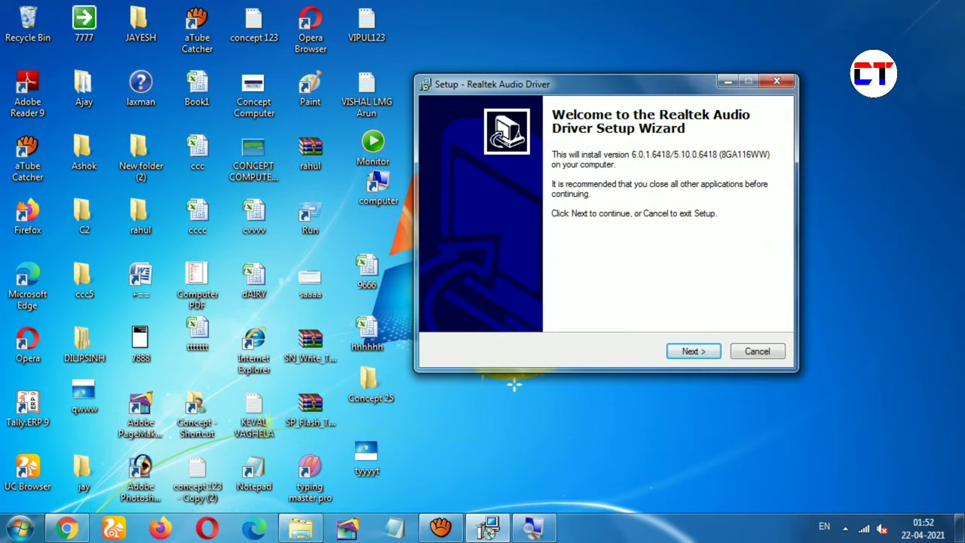
# Accept the Lenovo license agreement and install the Realtek Audio Driver to C:\DRIVERS\WIN\Audio.
pyautogui.press('Return')
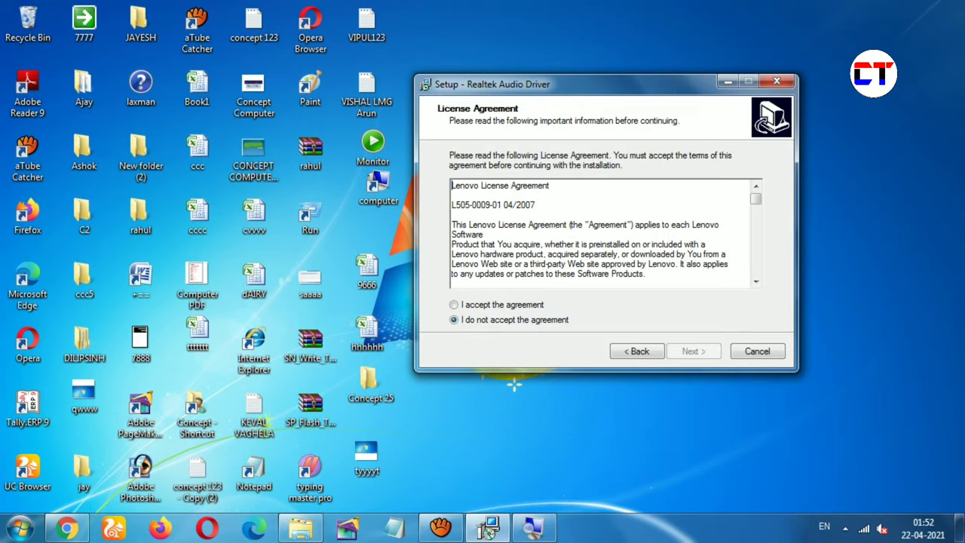
pyautogui.hotkey('alt', 'a')
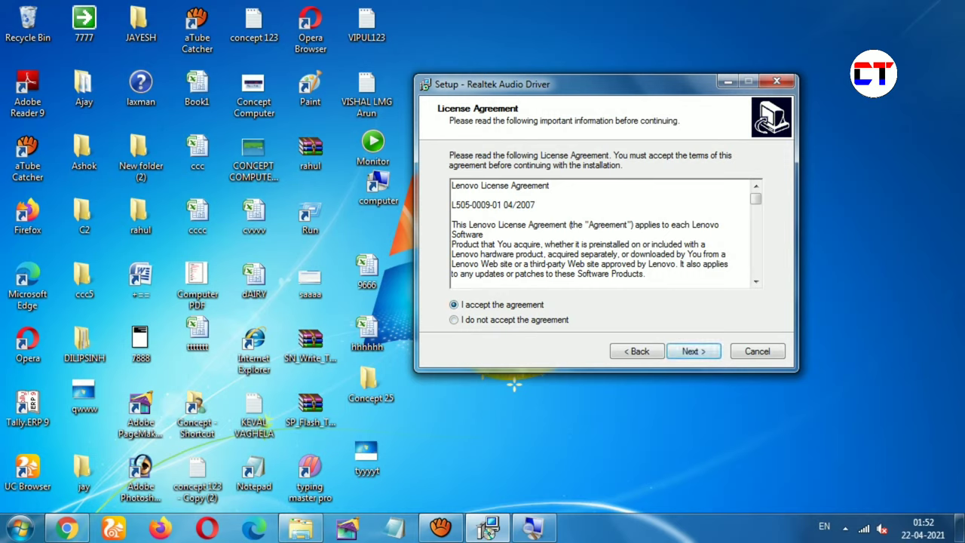
pyautogui.press('Return')
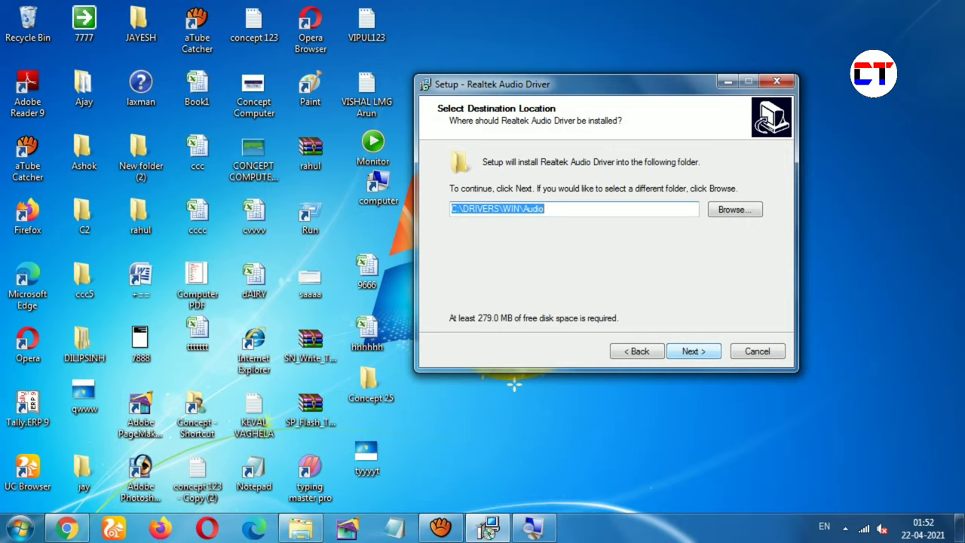
pyautogui.press('Return')
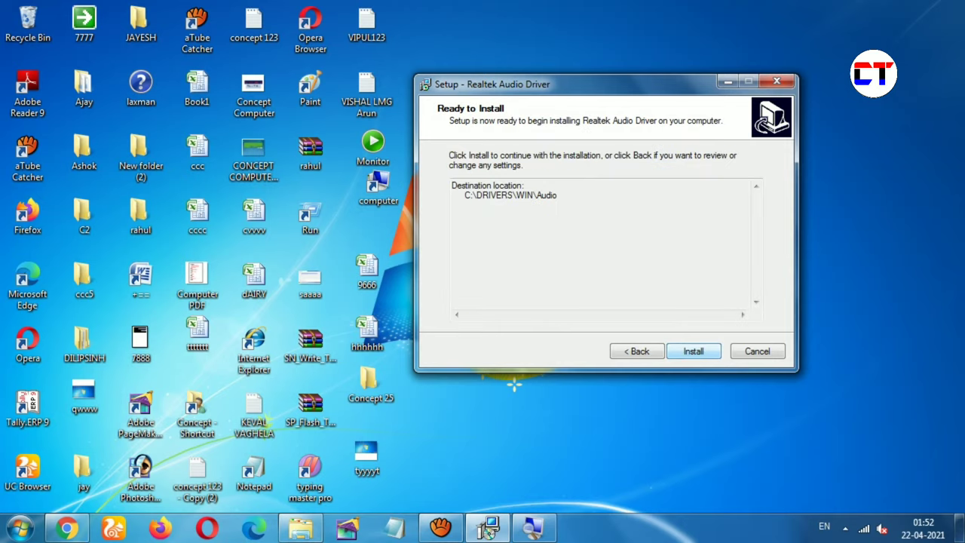
pyautogui.press('Return')
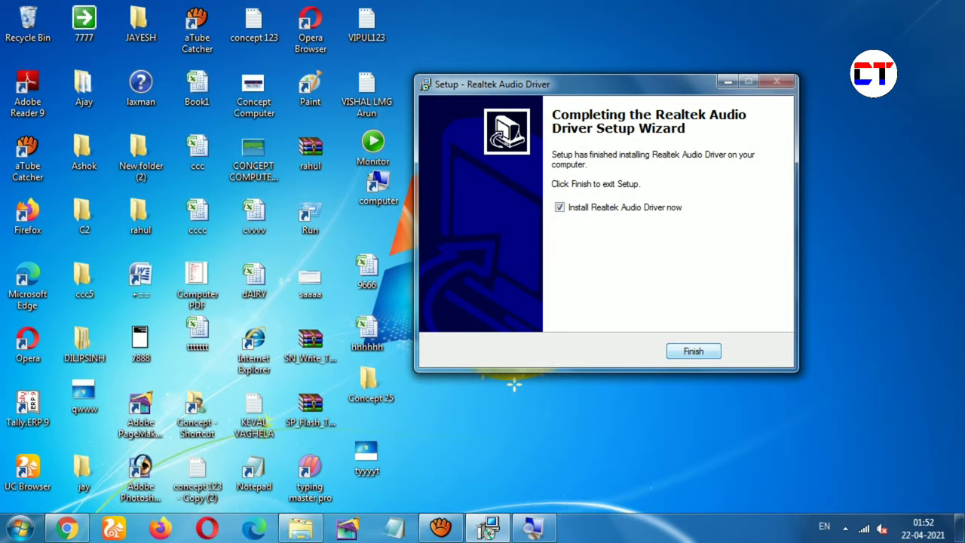
# Finish the Realtek Audio Driver setup with immediate driver installation enabled and complete the InstallShield wizard for Realtek High Definition Audio Driver.
pyautogui.press('Return')
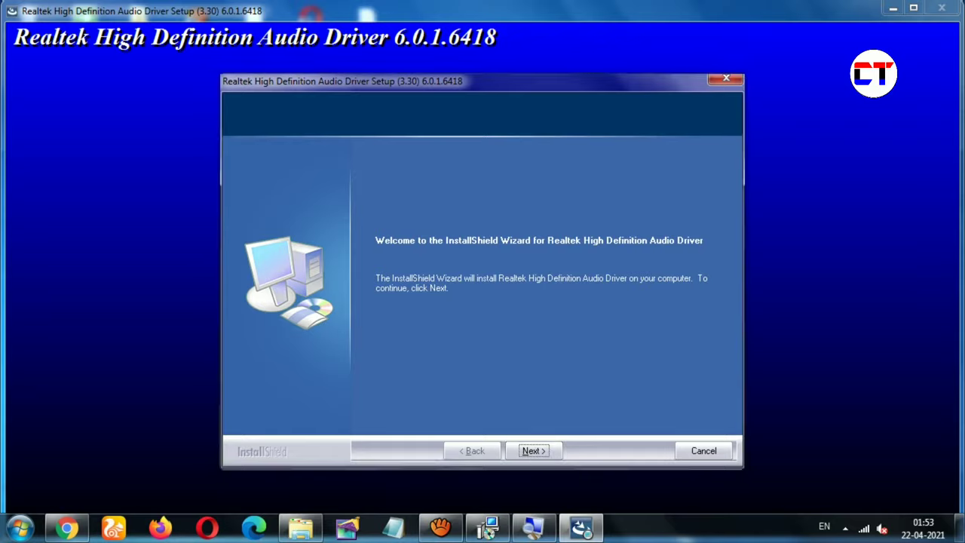
pyautogui.press('Return')
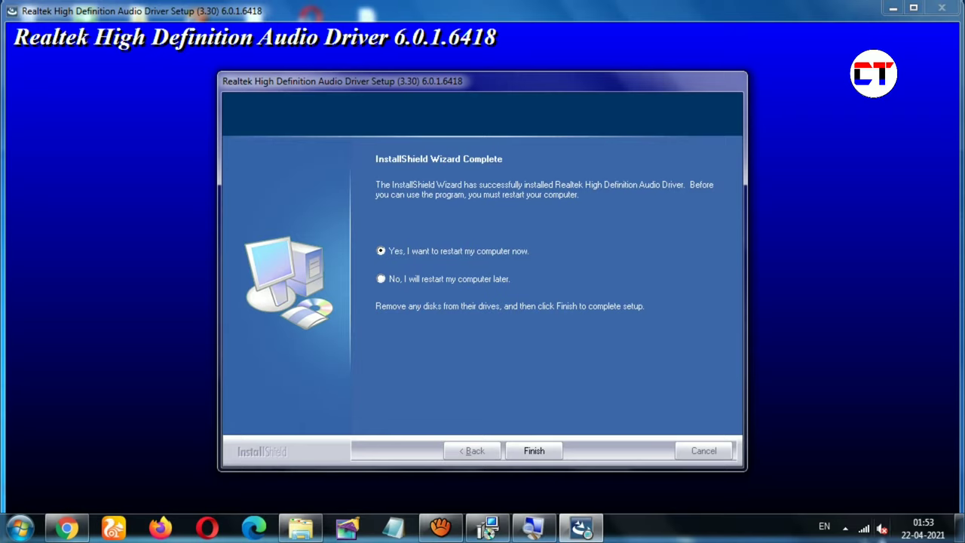
pyautogui.moveTo(882, 532)
pyautogui.press('Return')
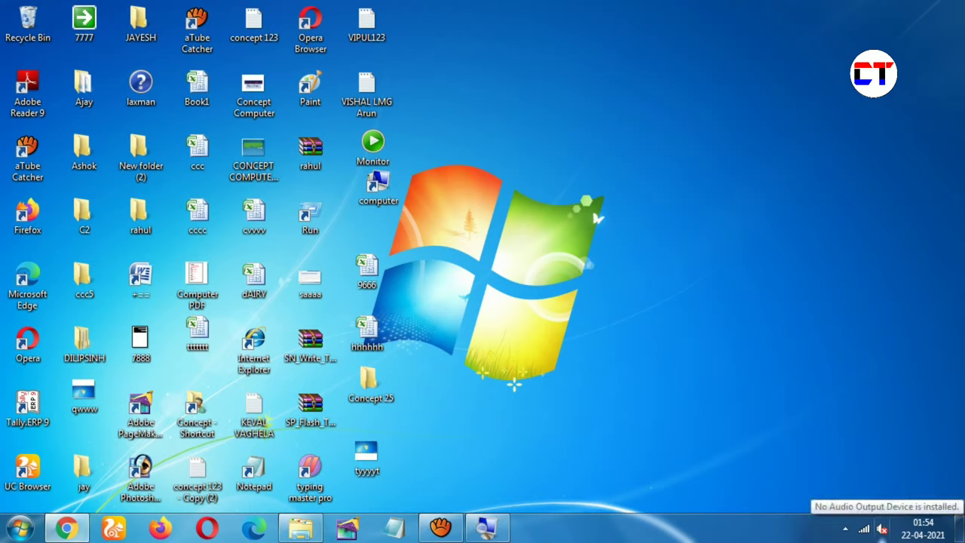
pyautogui.rightClick(626, 224)
pyautogui.click(666, 265)
pyautogui.rightClick(621, 116)
pyautogui.click(663, 159)
pyautogui.rightClick(655, 145)
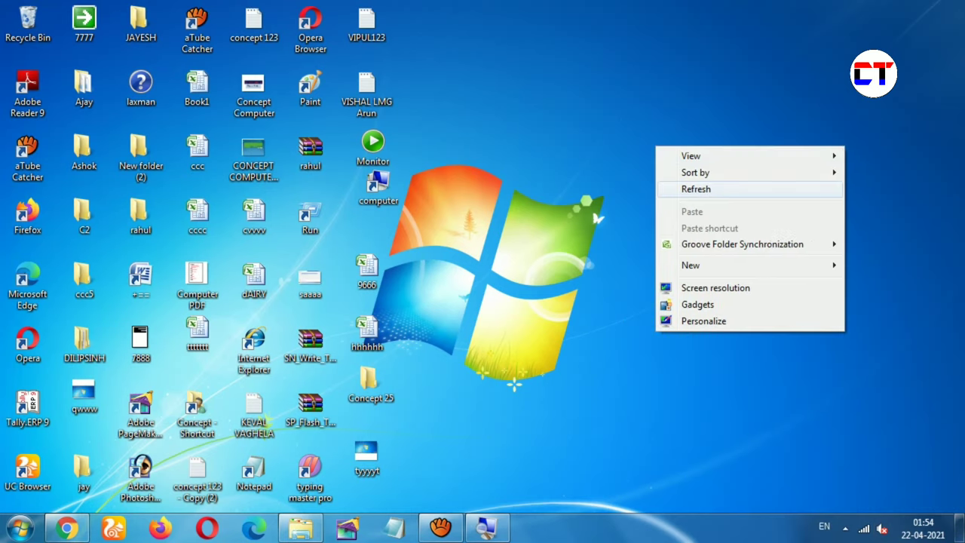
pyautogui.click(696, 189)
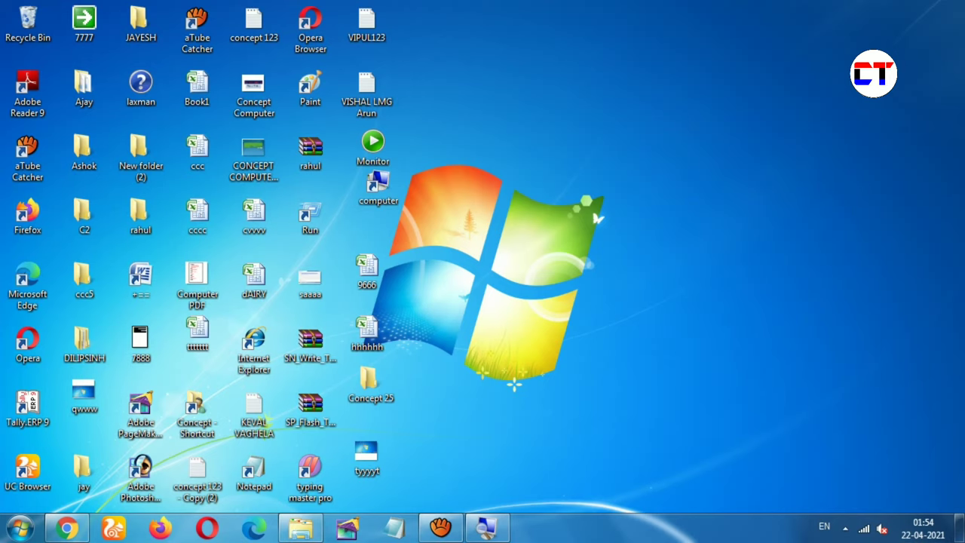
pyautogui.rightClick(528, 117)
pyautogui.click(588, 158)
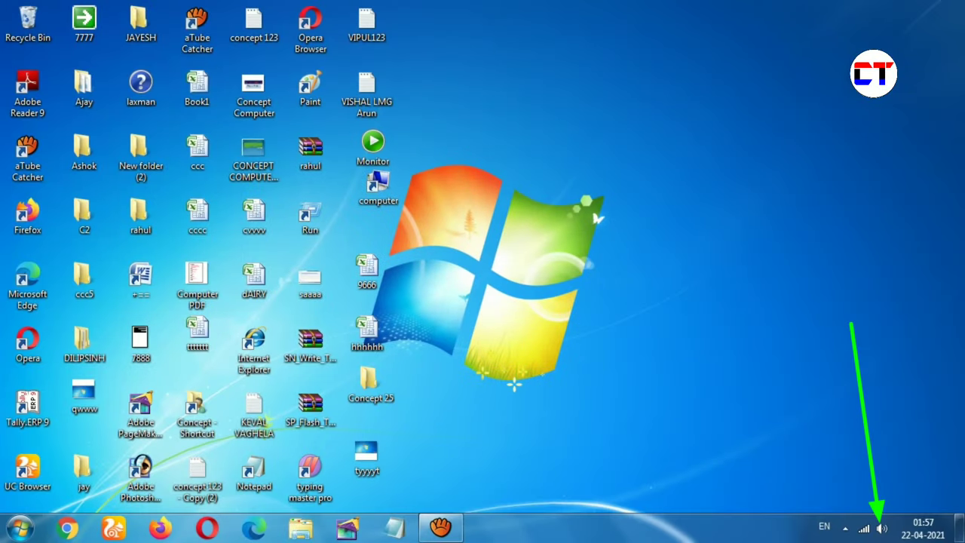
pyautogui.rightClick(693, 101)
pyautogui.click(732, 143)
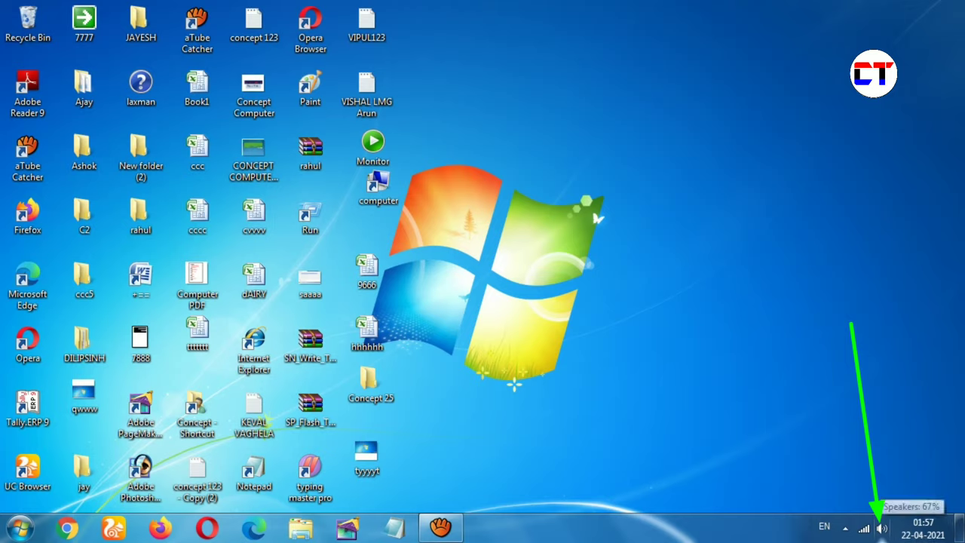
# Raise the speaker volume to its maximum and close the volume control.
pyautogui.click(882, 535)
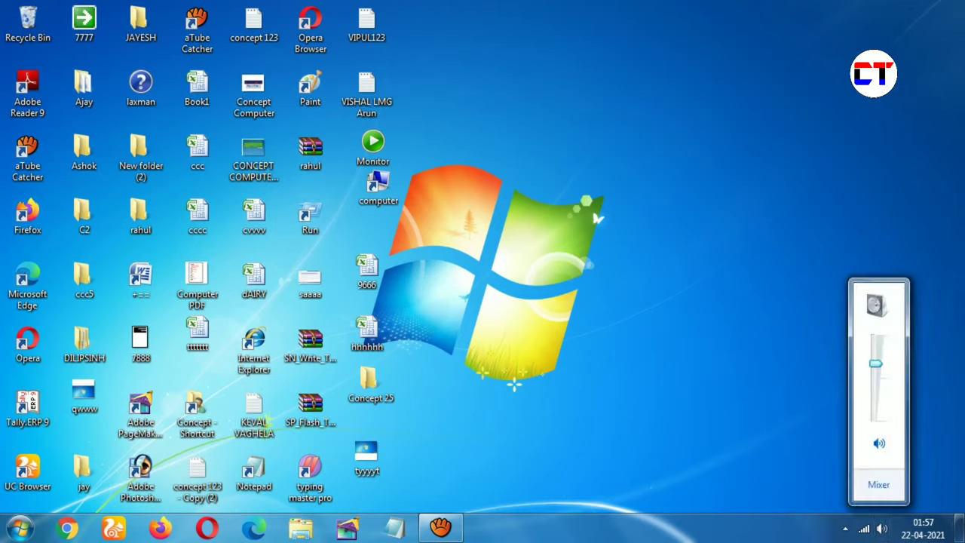
pyautogui.moveTo(876, 364); pyautogui.dragTo(876, 334)
pyautogui.rightClick(652, 270)
pyautogui.click(689, 310)
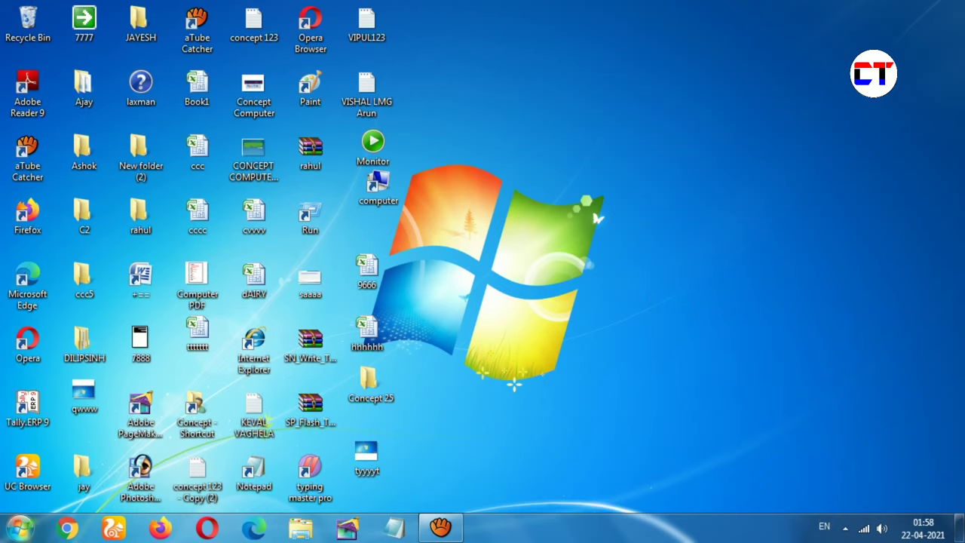
# Find and open Device Manager, check the devices under Sound, video and game controllers, and close it.
pyautogui.click(20, 527)
pyautogui.write('device')
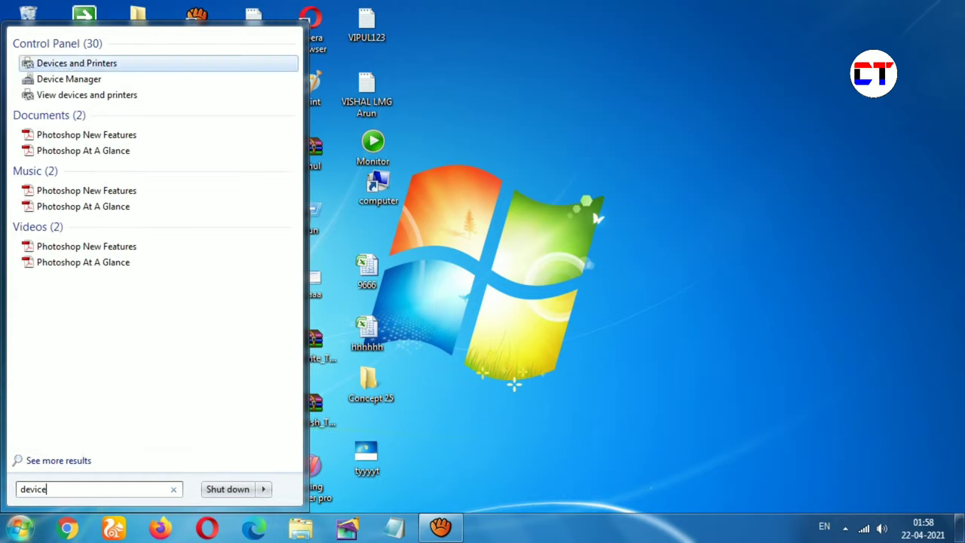
pyautogui.click(68, 80)
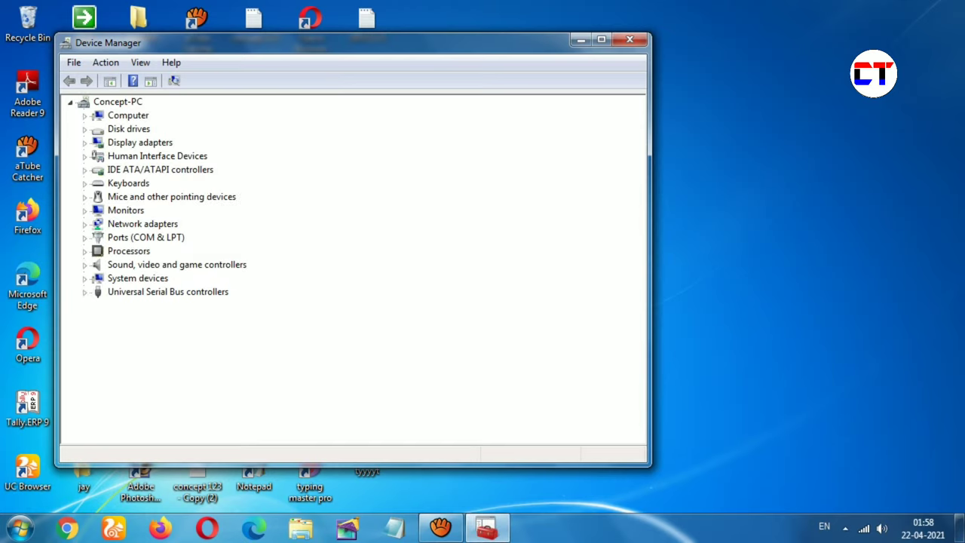
pyautogui.click(84, 265)
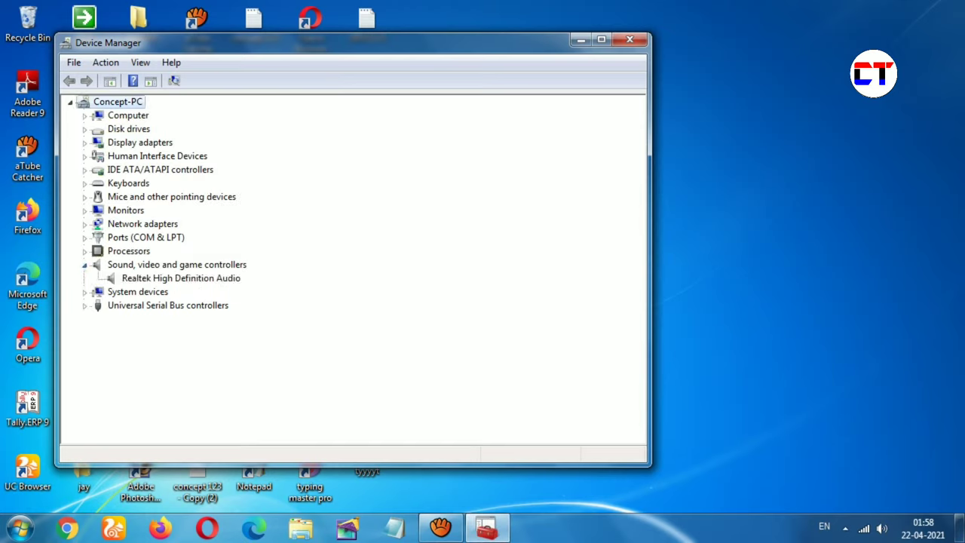
pyautogui.click(177, 265)
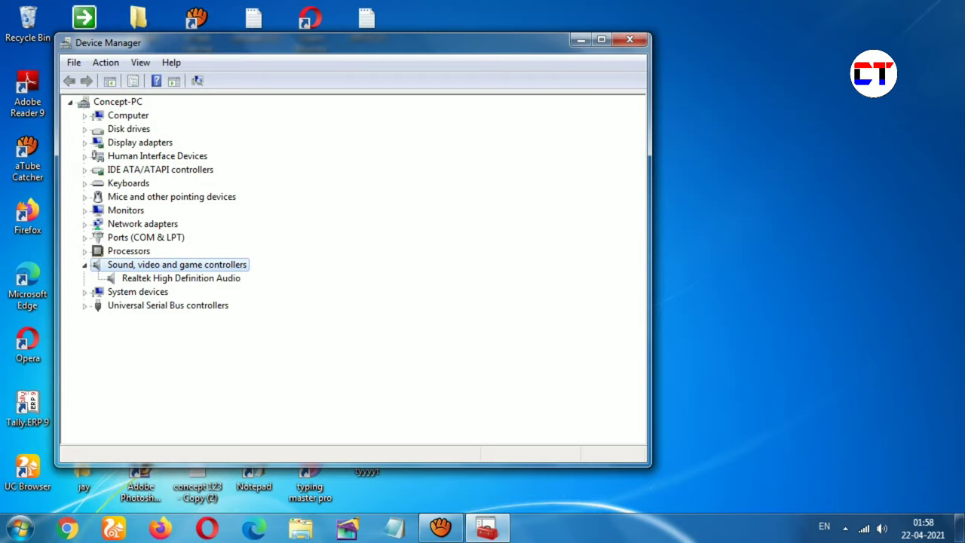
pyautogui.click(629, 40)
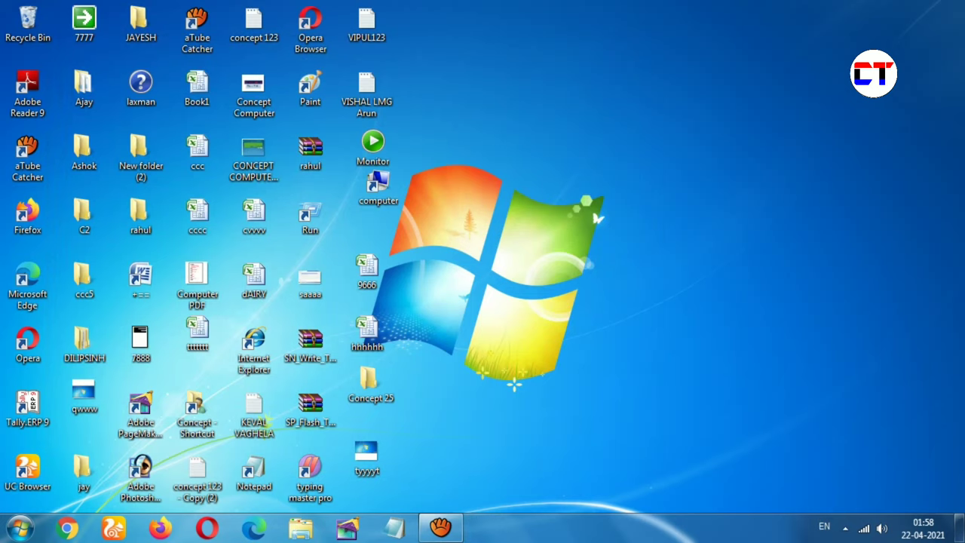
# Check the playback and recording devices in Control Panel's Sound settings, and close both windows.
pyautogui.rightClick(638, 91)
pyautogui.click(664, 132)
pyautogui.click(20, 528)
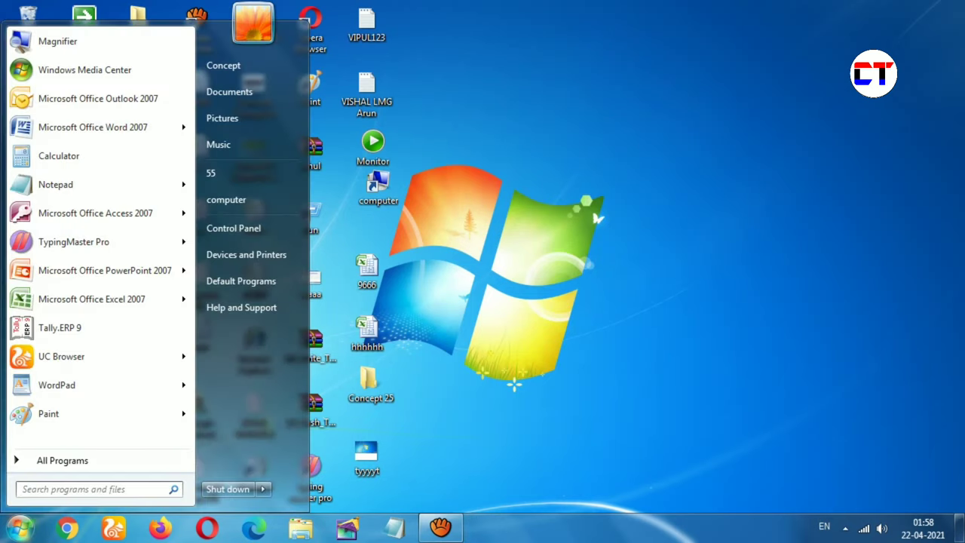
pyautogui.click(234, 228)
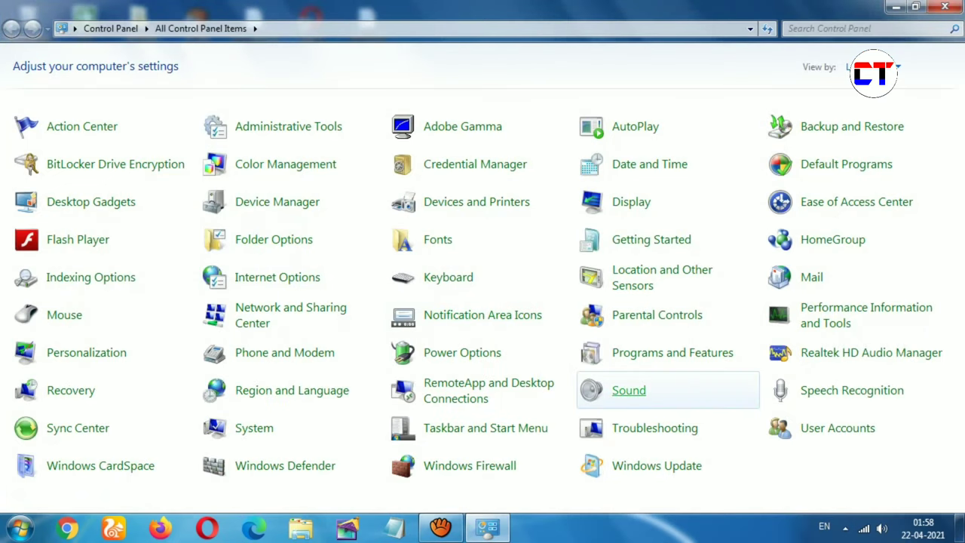
pyautogui.click(629, 390)
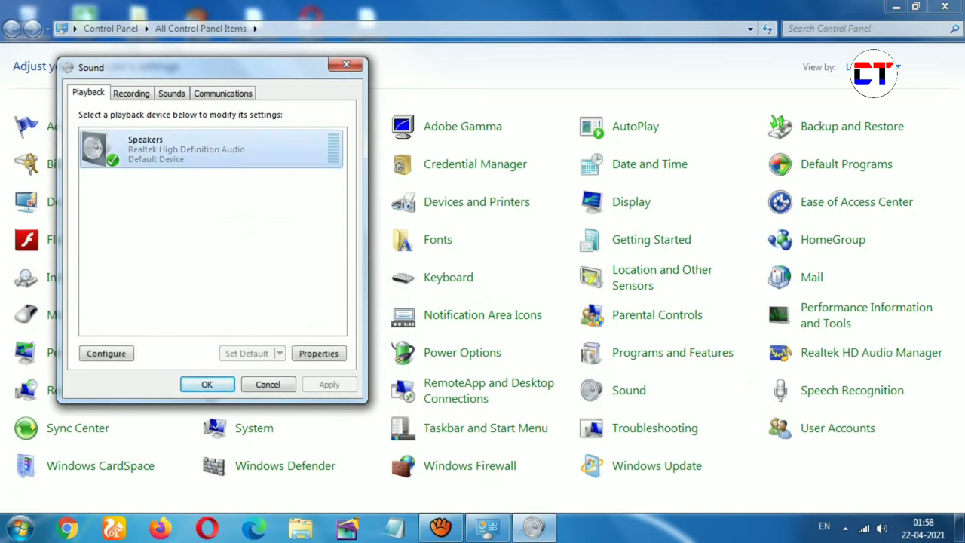
pyautogui.hotkey('ctrl', 'Tab')
pyautogui.hotkey('ctrl', 'shift', 'Tab')
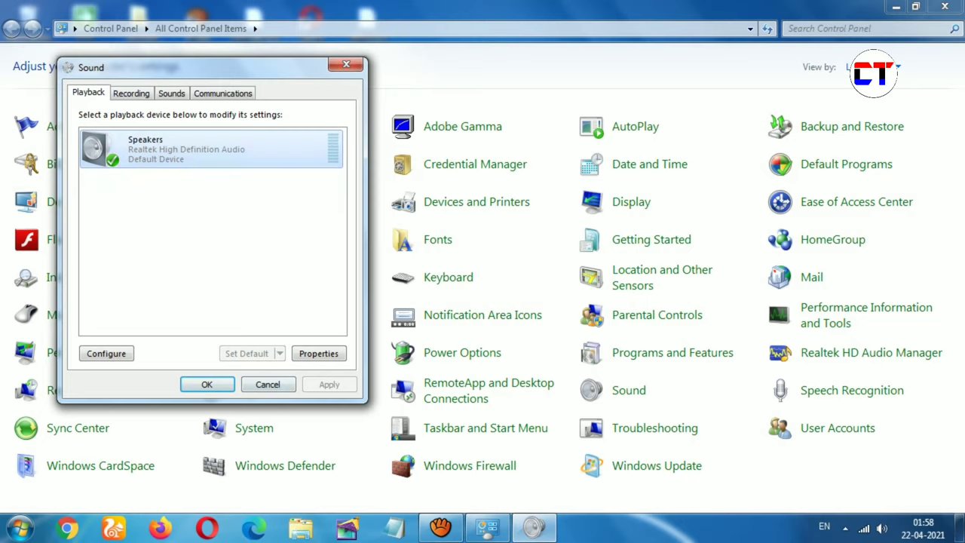
pyautogui.click(346, 64)
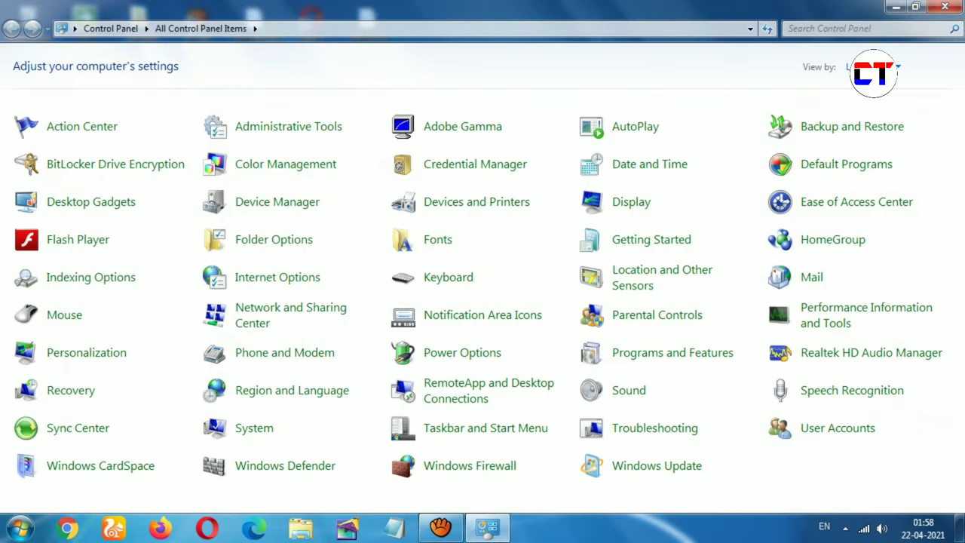
pyautogui.hotkey('alt', 'F4')
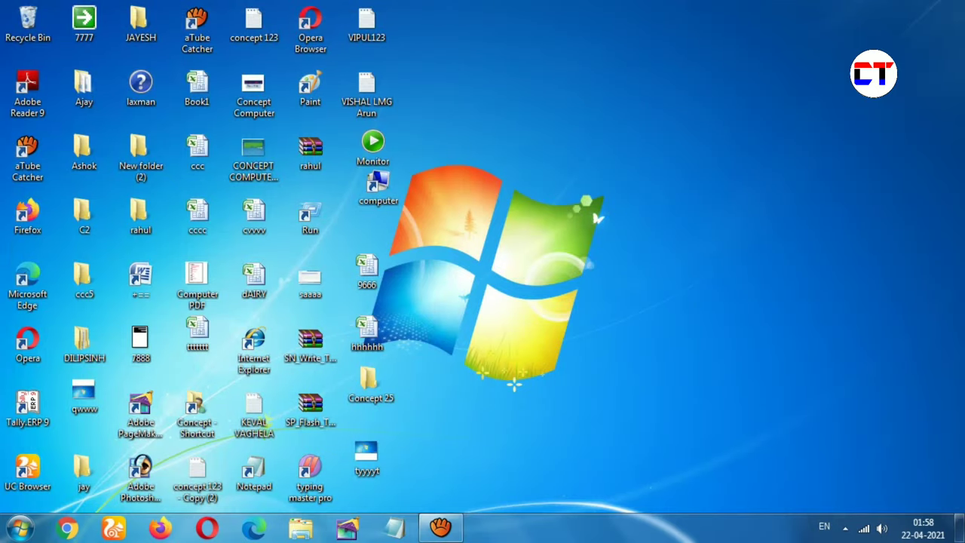